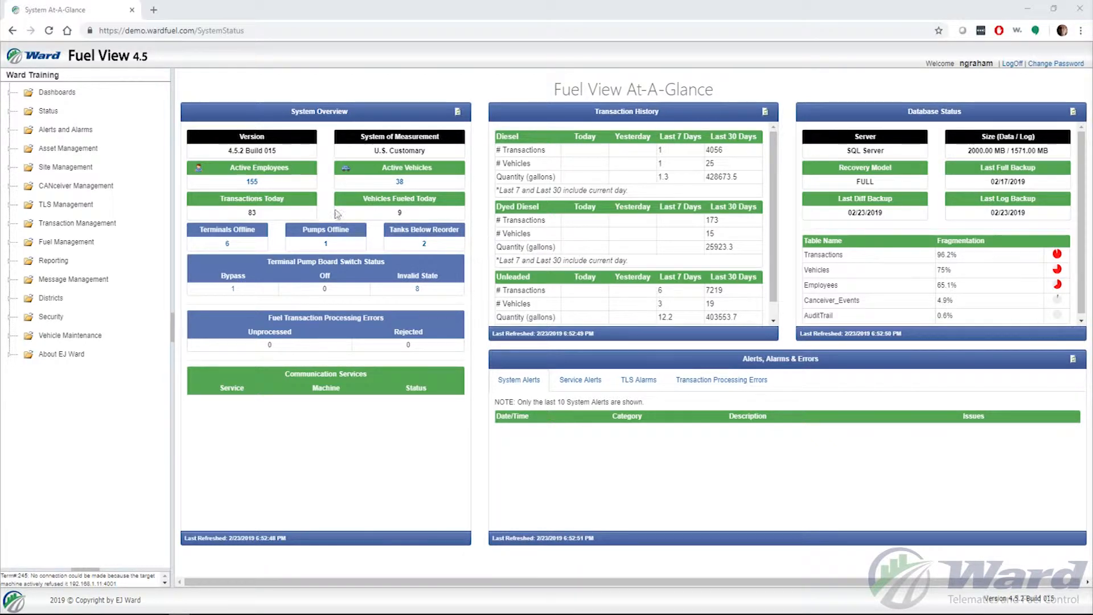
Open the site management tanks list and start a new tank record.
{"action": "left_click", "coordinate": [74, 175]}
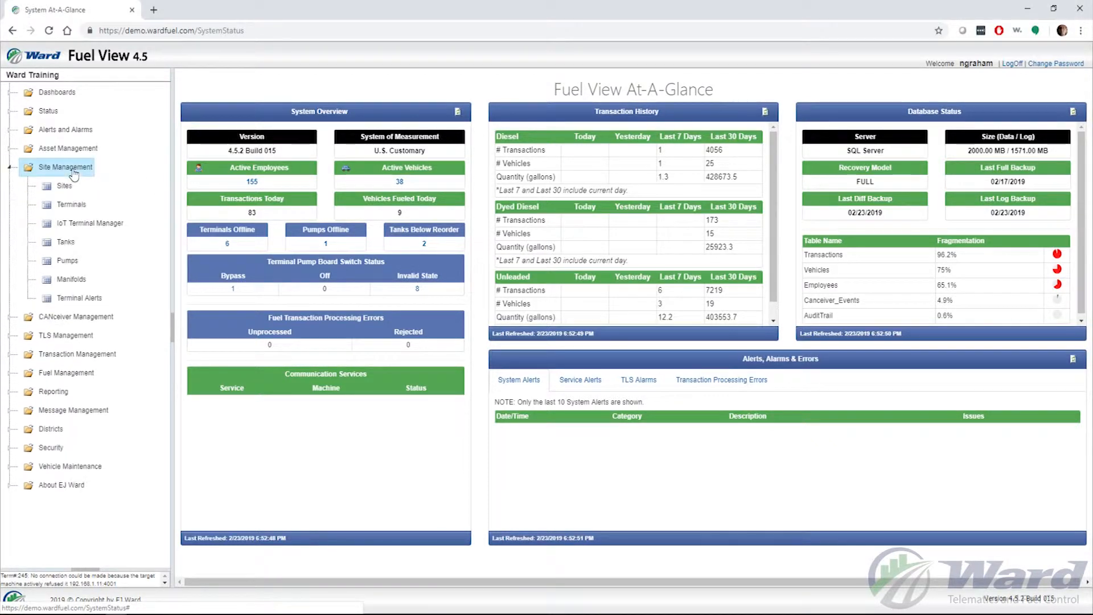
{"action": "left_click", "coordinate": [63, 245]}
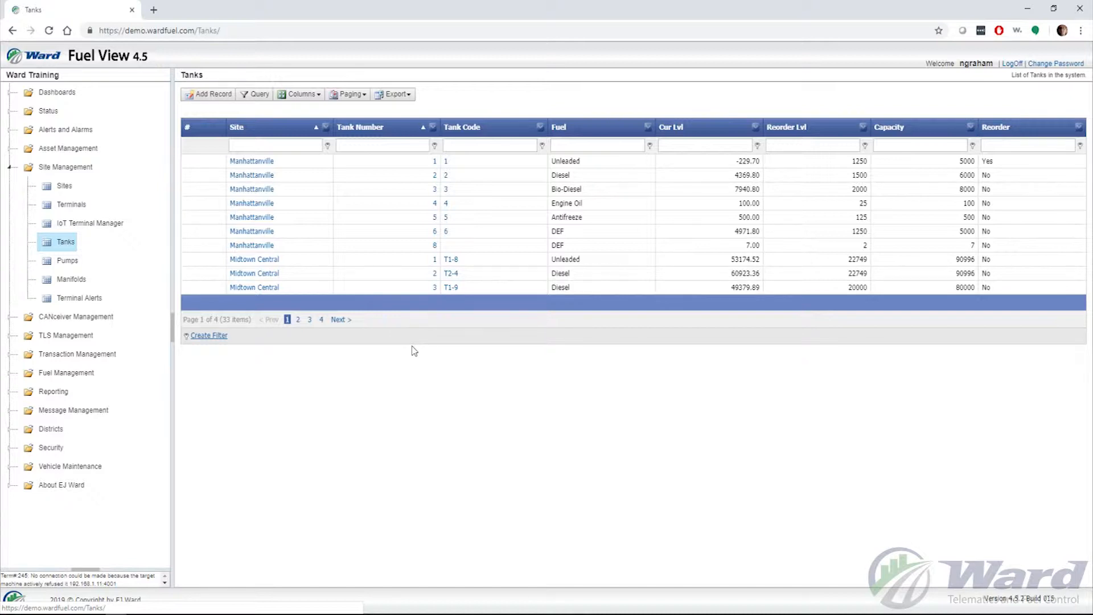
{"action": "left_click", "coordinate": [201, 95]}
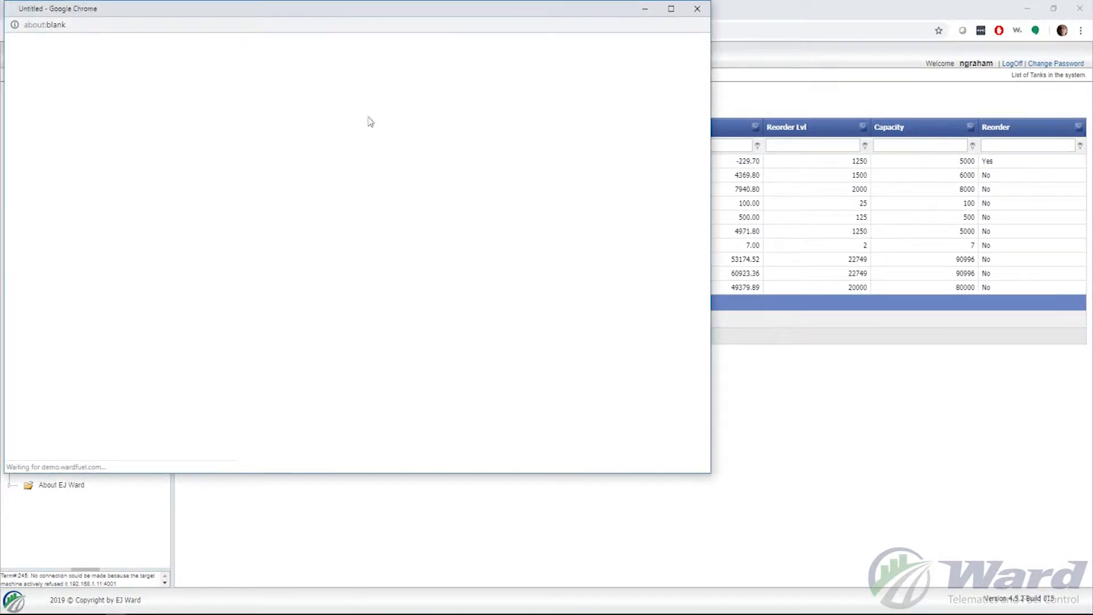
{"action": "left_click_drag", "start_coordinate": [461, 47], "coordinate": [628, 64]}
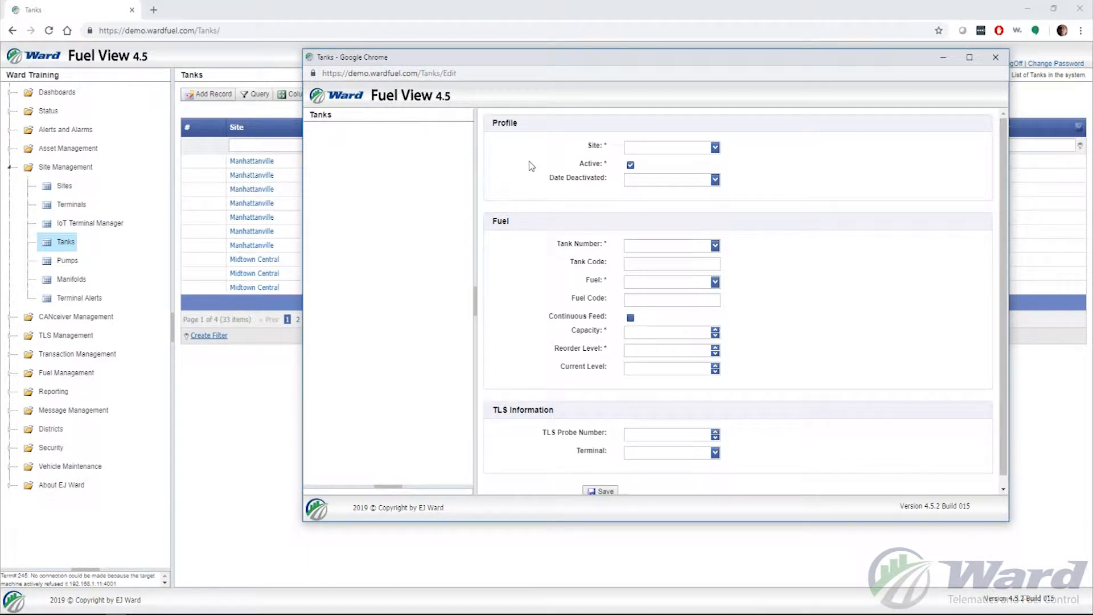
Assign the new tank to the Test Department site and keep it active.
{"action": "left_click", "coordinate": [715, 148]}
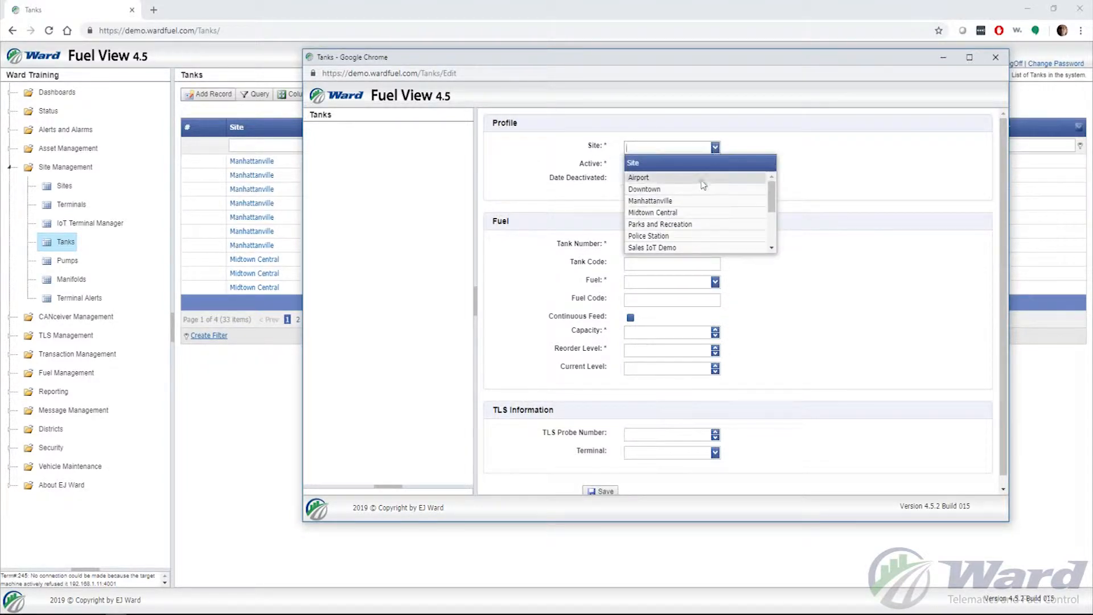
{"action": "scroll", "coordinate": [704, 193], "scroll_direction": "down", "scroll_amount": 3}
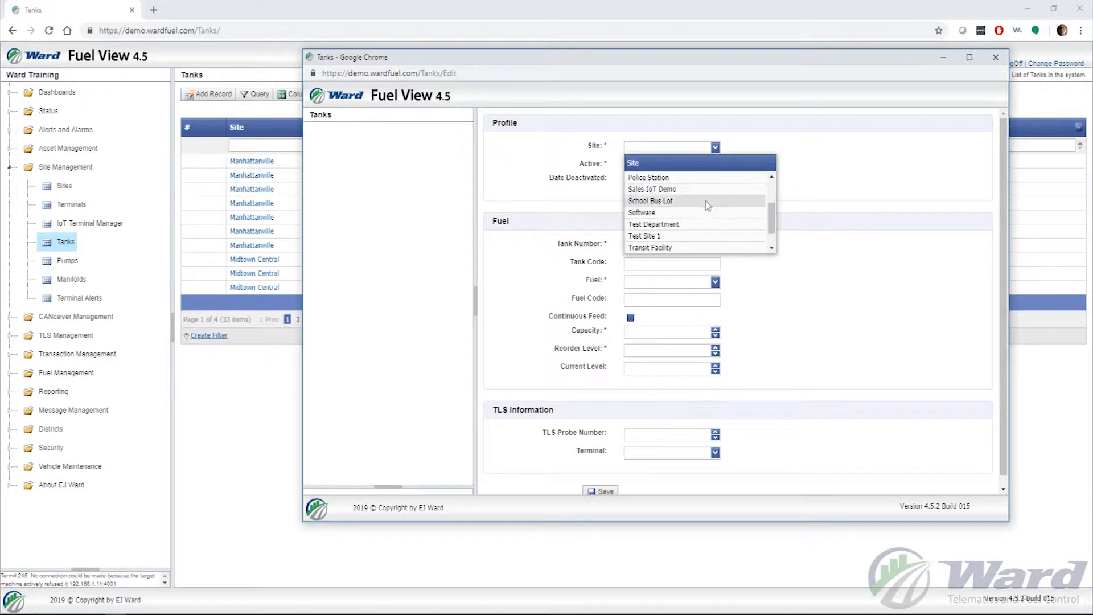
{"action": "left_click", "coordinate": [694, 230]}
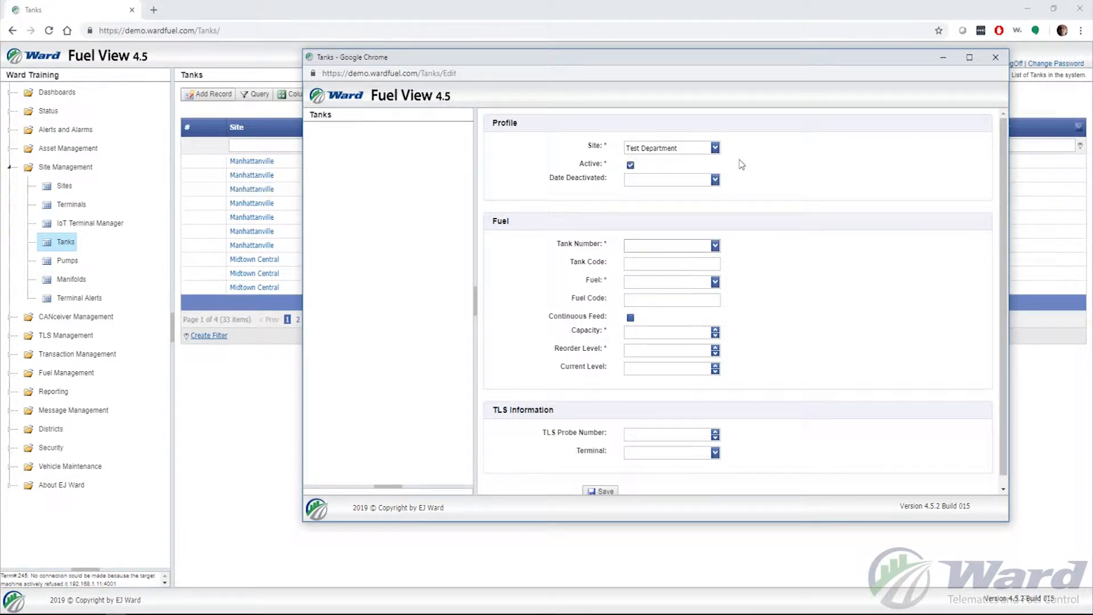
{"action": "left_click", "coordinate": [630, 166]}
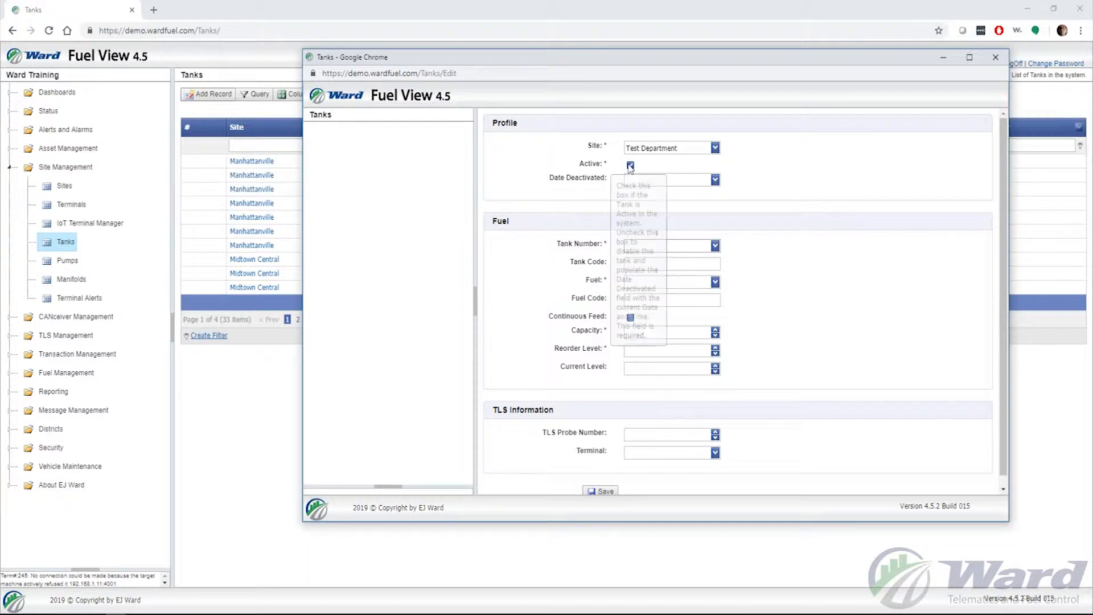
Set the new tank's number to 5 and its tank code to T5 UNL.
{"action": "left_click", "coordinate": [715, 246]}
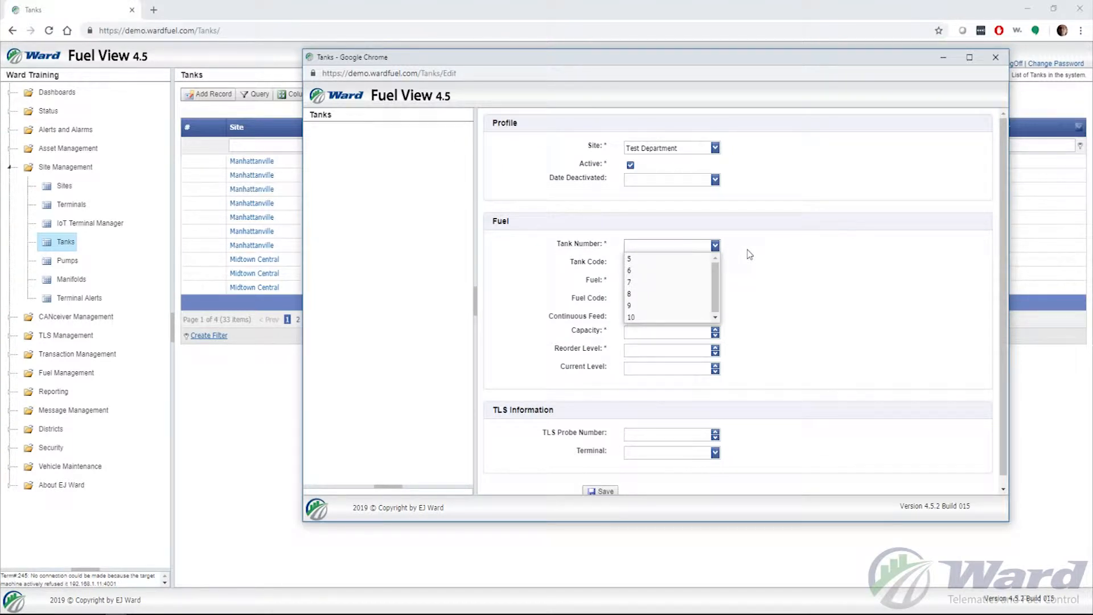
{"action": "left_click", "coordinate": [674, 260]}
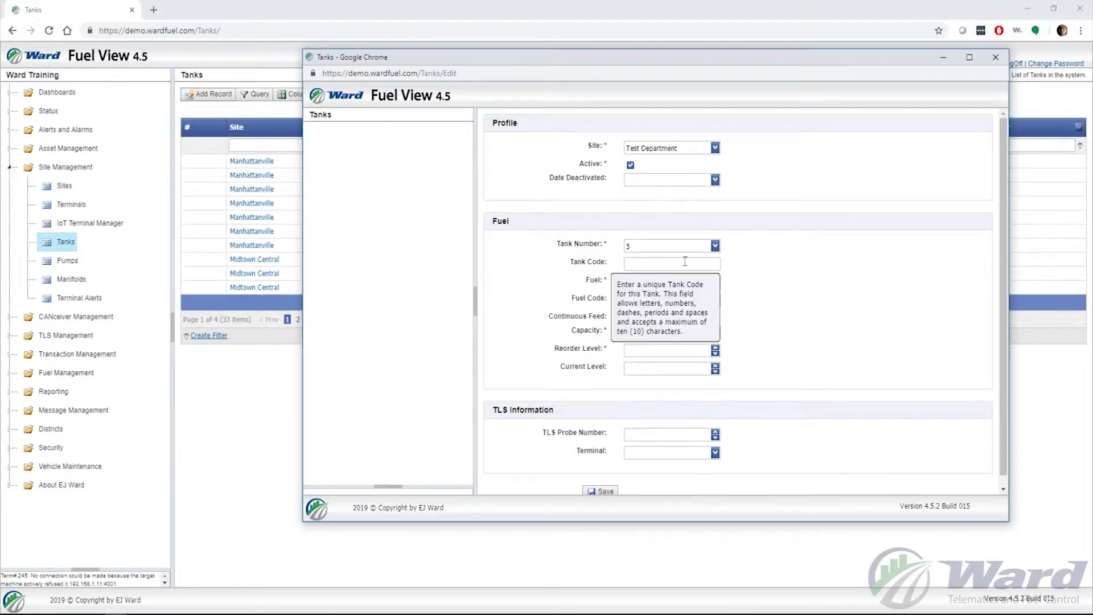
{"action": "left_click", "coordinate": [716, 246]}
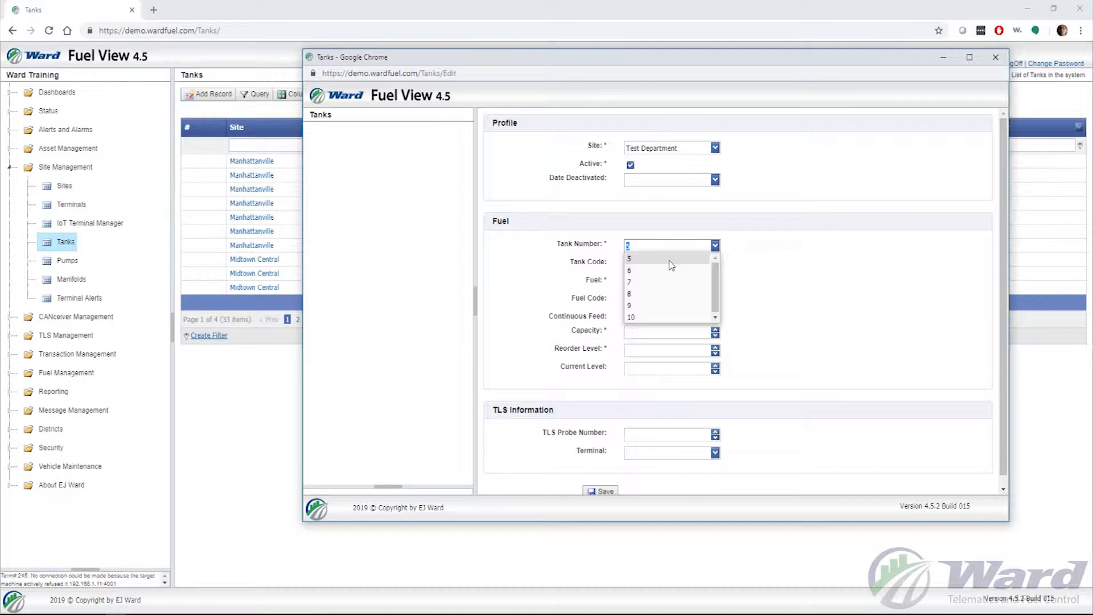
{"action": "left_click", "coordinate": [764, 246]}
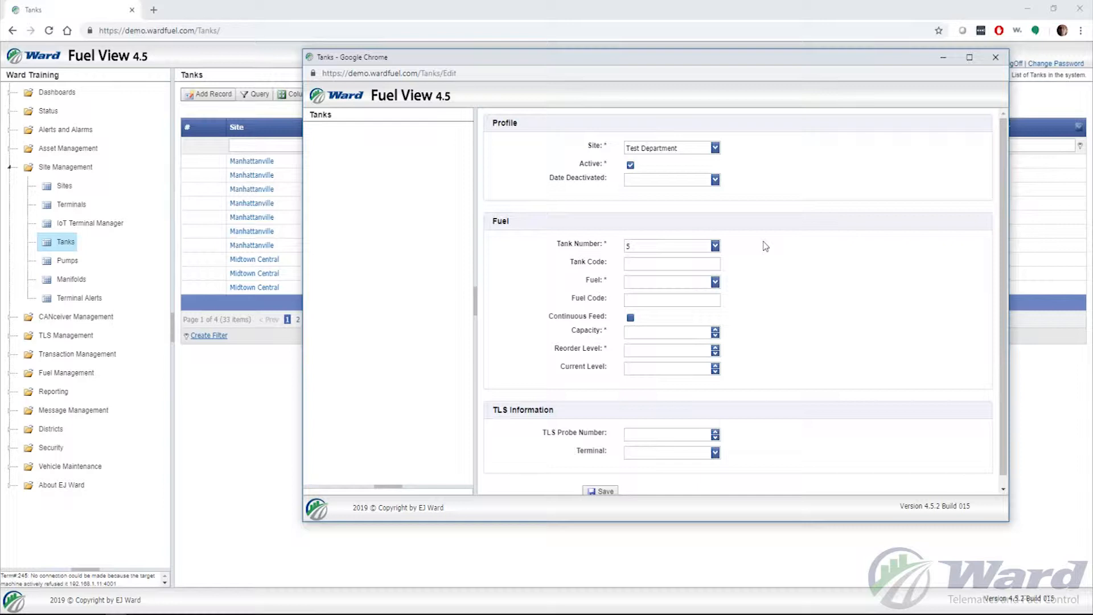
{"action": "left_click", "coordinate": [675, 264]}
{"action": "type", "text": "T5 UNL"}
{"action": "left_click", "coordinate": [772, 271]}
Choose Unleaded (UL, fuel number 2) as the new tank's fuel.
{"action": "left_click", "coordinate": [715, 282]}
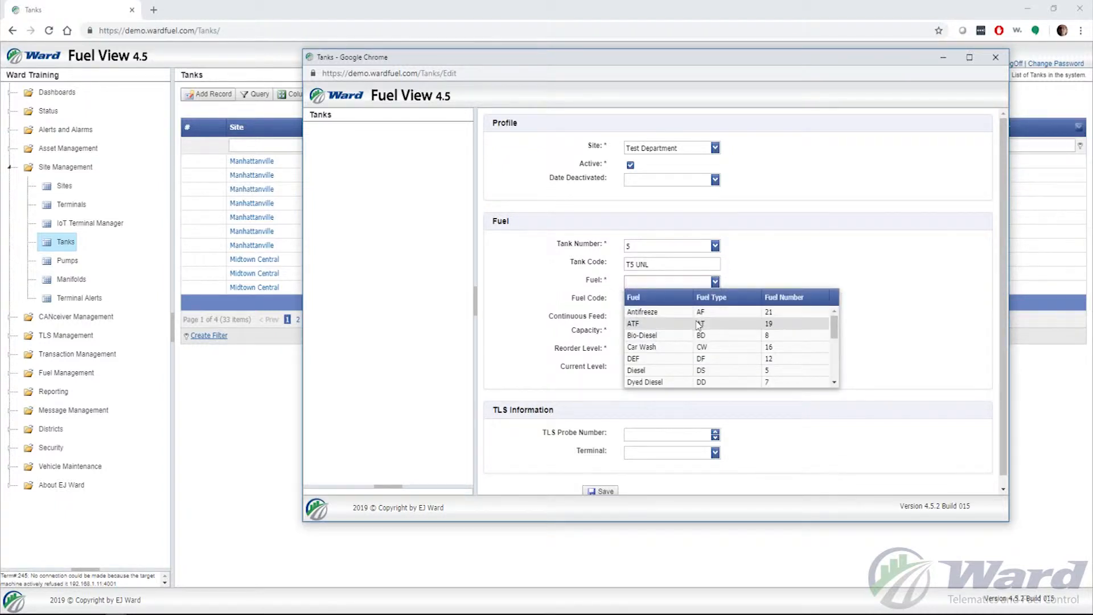
{"action": "scroll", "coordinate": [687, 360], "scroll_direction": "down", "scroll_amount": 2}
{"action": "scroll", "coordinate": [683, 362], "scroll_direction": "down", "scroll_amount": 4}
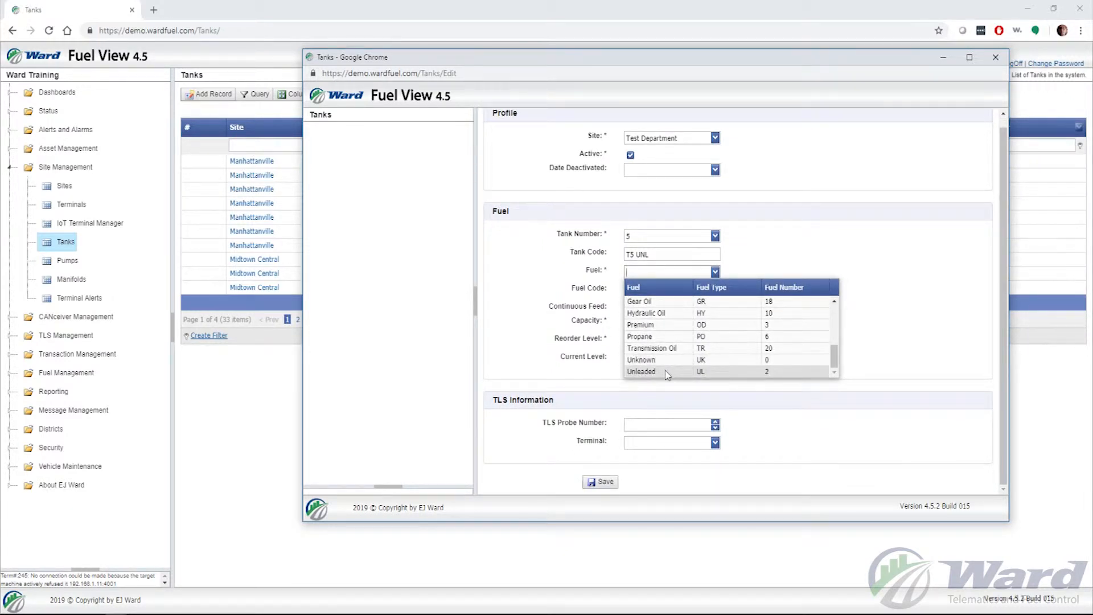
{"action": "left_click", "coordinate": [668, 374]}
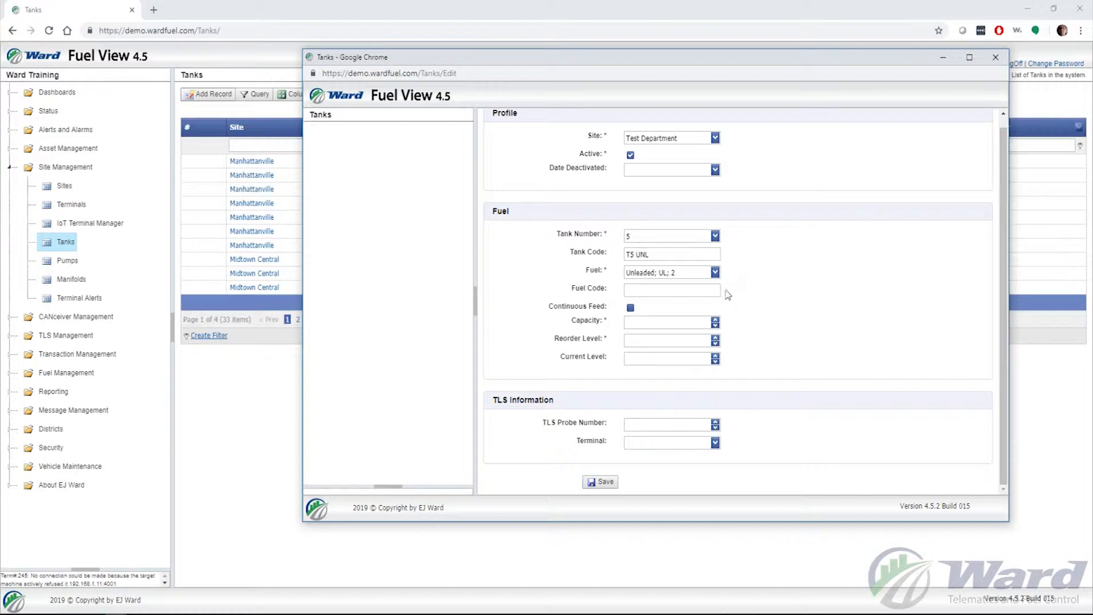
Set the tank's capacity to 10000, reorder level to 2500 and current level to 10000, leaving the fuel code blank.
{"action": "left_click", "coordinate": [675, 289]}
{"action": "mouse_move", "coordinate": [656, 324]}
{"action": "type", "text": "10000"}
{"action": "key", "text": "Tab"}
{"action": "left_click", "coordinate": [650, 339]}
Assign terminal 1 (IoTTraining, Test Department) to the tank, then save and close the record.
{"action": "left_click", "coordinate": [715, 443]}
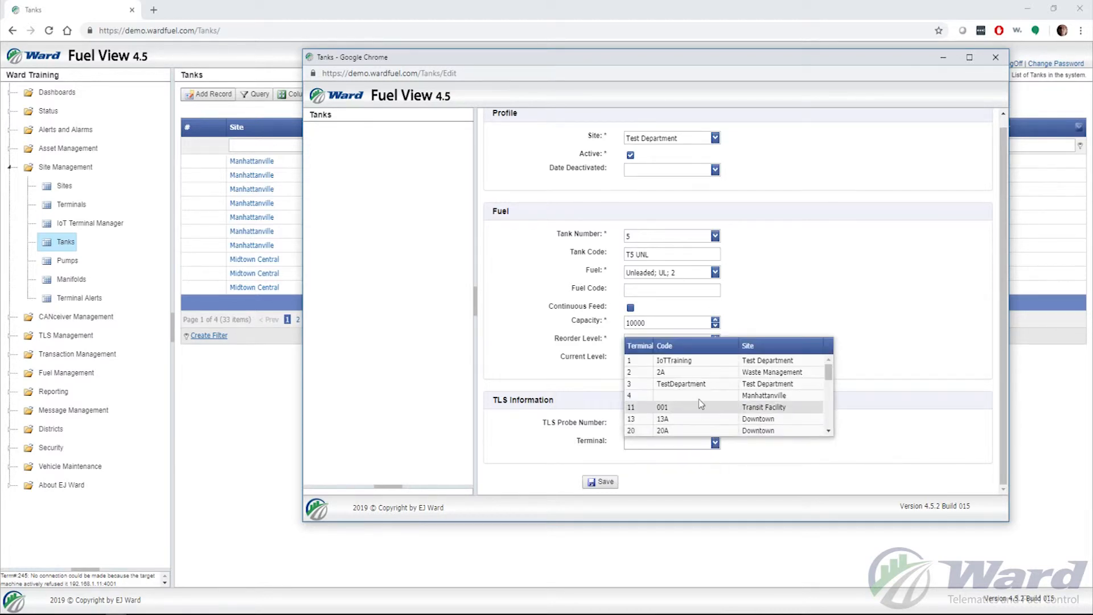
{"action": "left_click", "coordinate": [700, 366]}
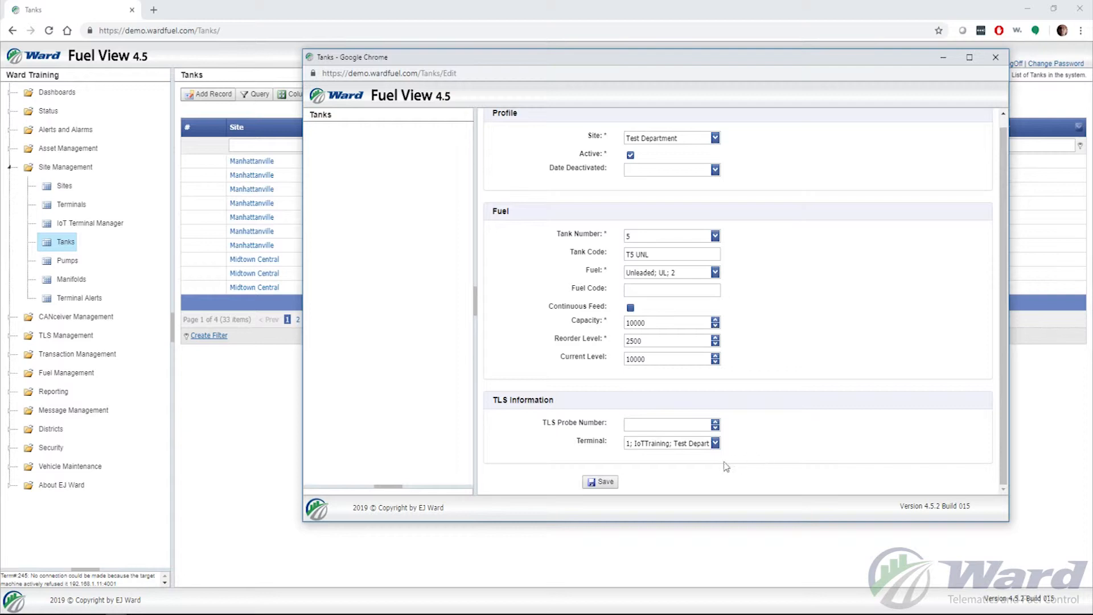
{"action": "left_click", "coordinate": [609, 483]}
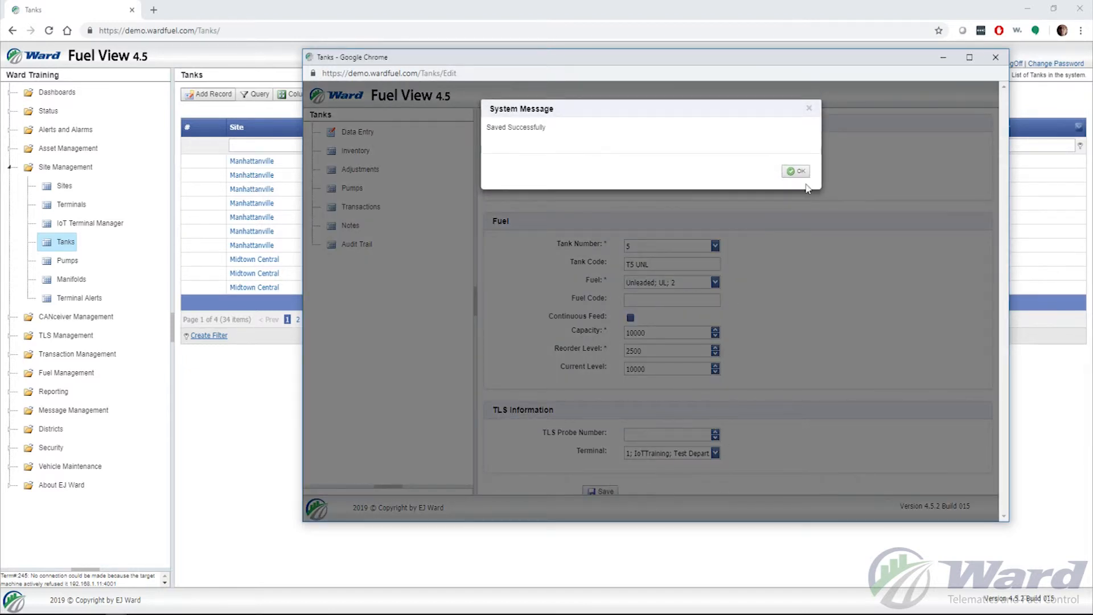
{"action": "left_click", "coordinate": [800, 173]}
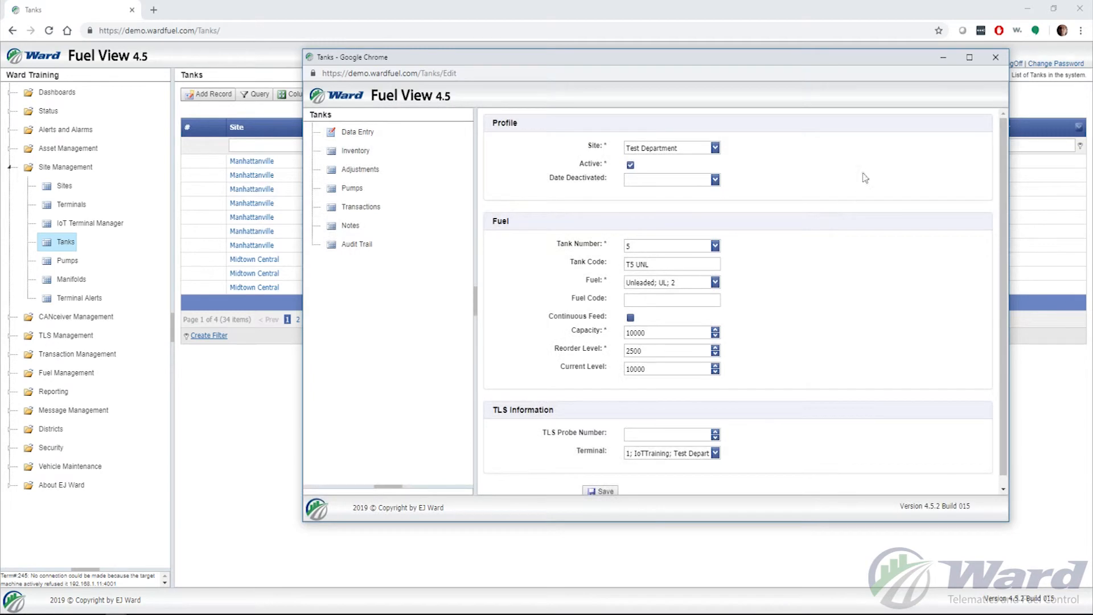
{"action": "left_click", "coordinate": [994, 59]}
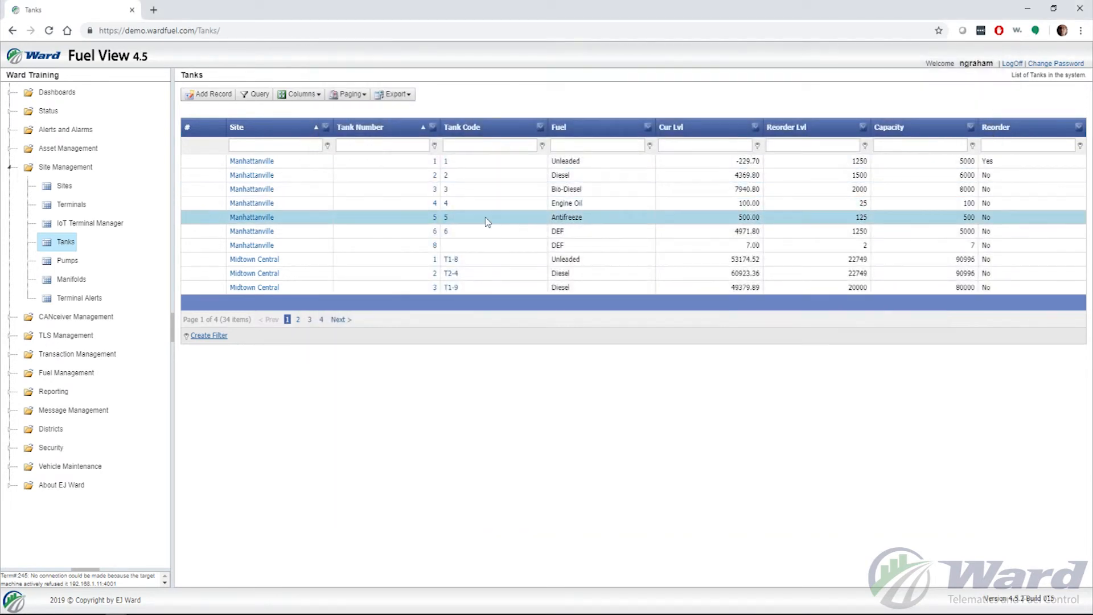
Filter the tanks list by tank number 5 and open the Test Department tank for editing.
{"action": "left_click", "coordinate": [413, 146]}
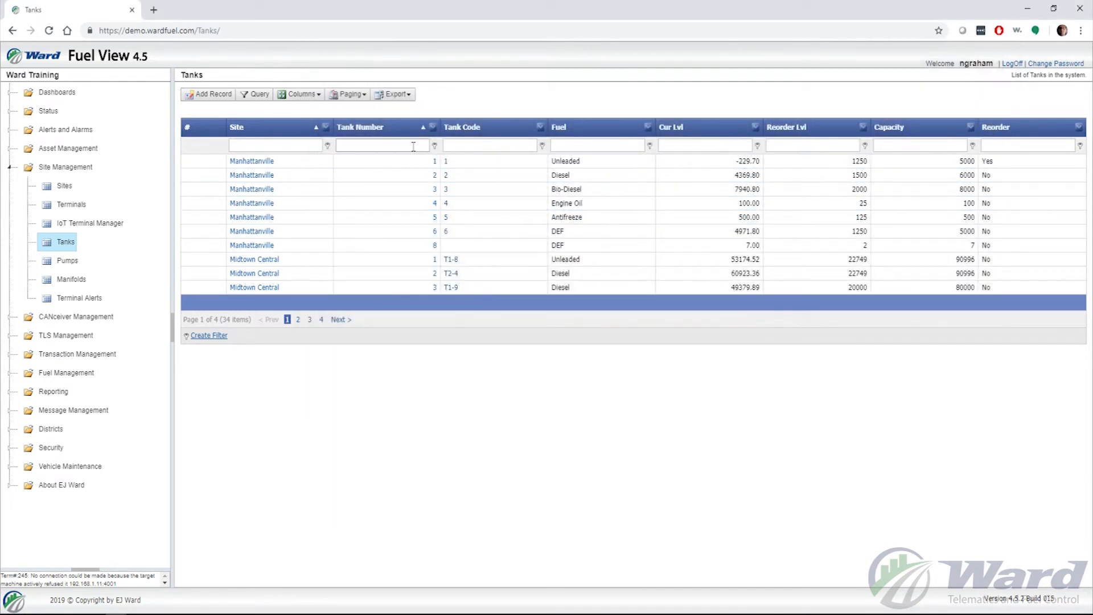
{"action": "type", "text": "5"}
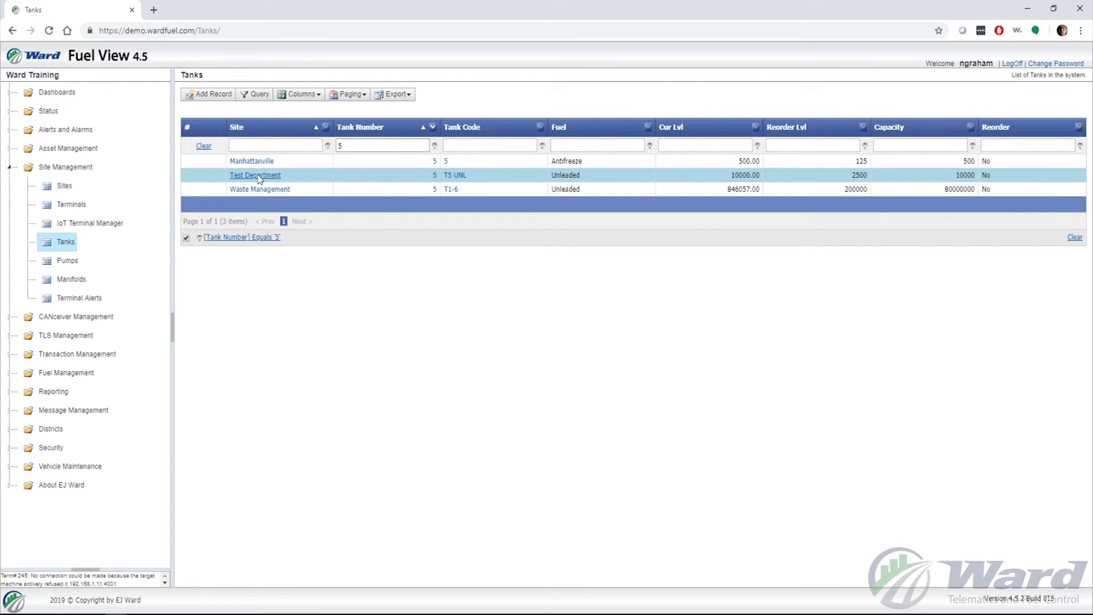
{"action": "left_click", "coordinate": [434, 176]}
{"action": "left_click_drag", "start_coordinate": [324, 12], "coordinate": [583, 49]}
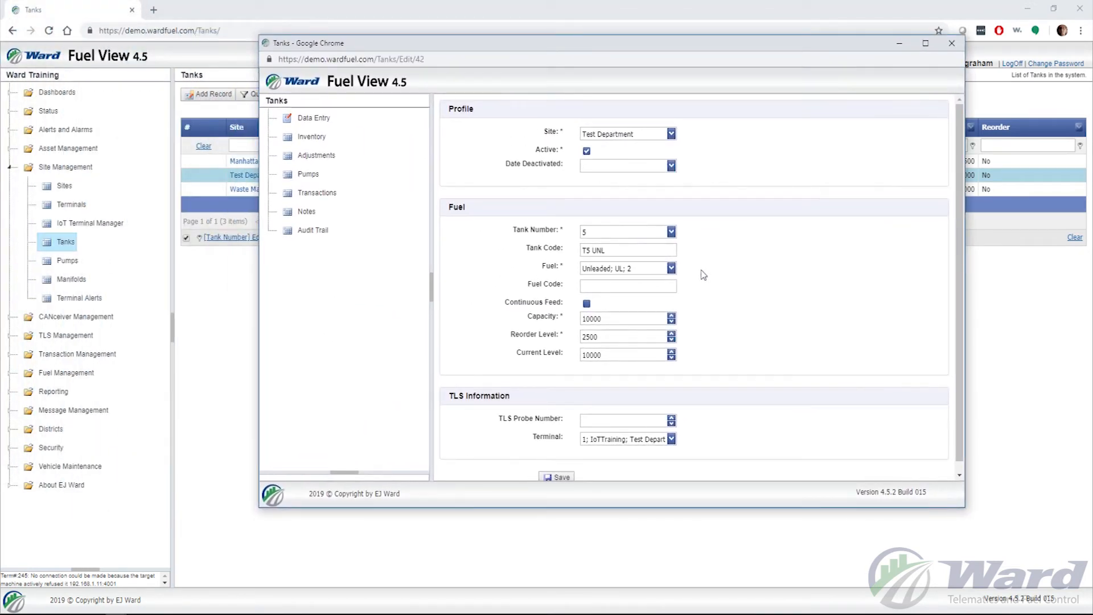
Clear the tank's fuel selection and choose Unleaded again.
{"action": "left_click", "coordinate": [671, 270]}
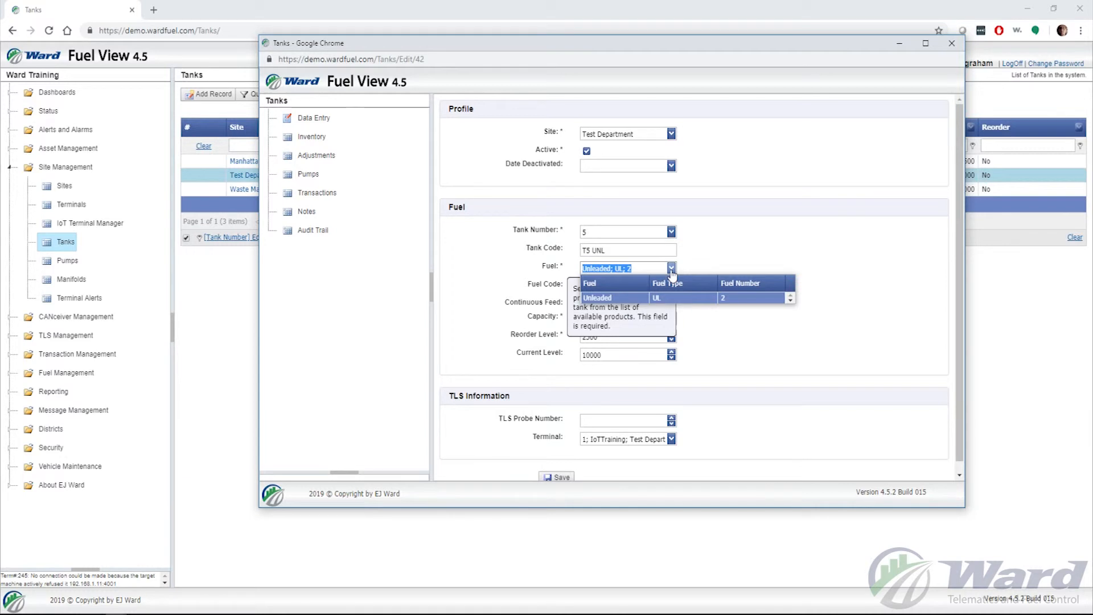
{"action": "key", "text": "BackSpace"}
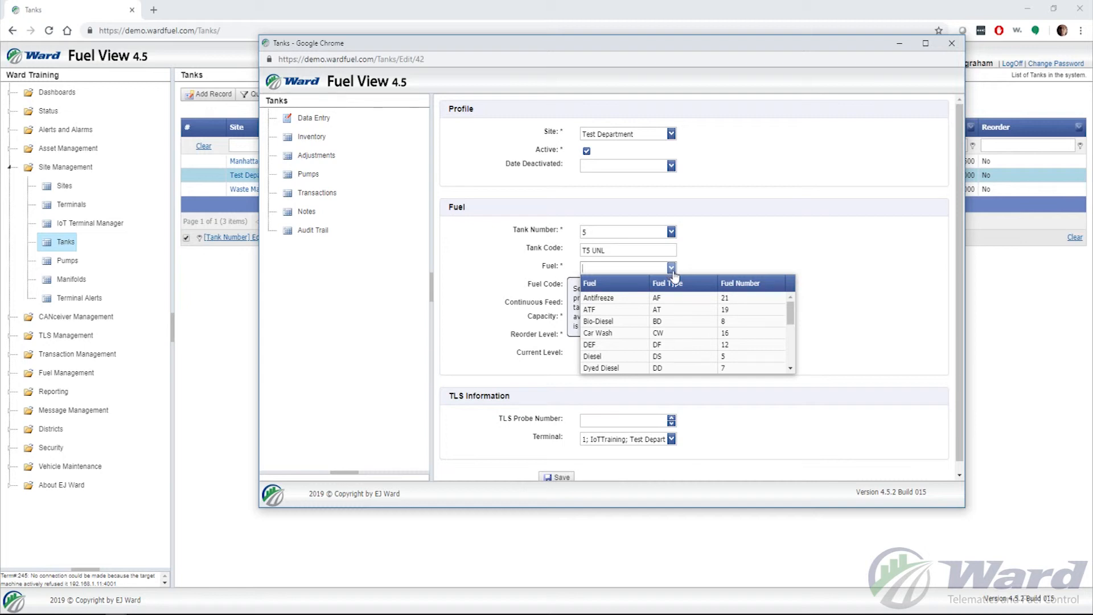
{"action": "scroll", "coordinate": [612, 355], "scroll_direction": "down", "scroll_amount": 5}
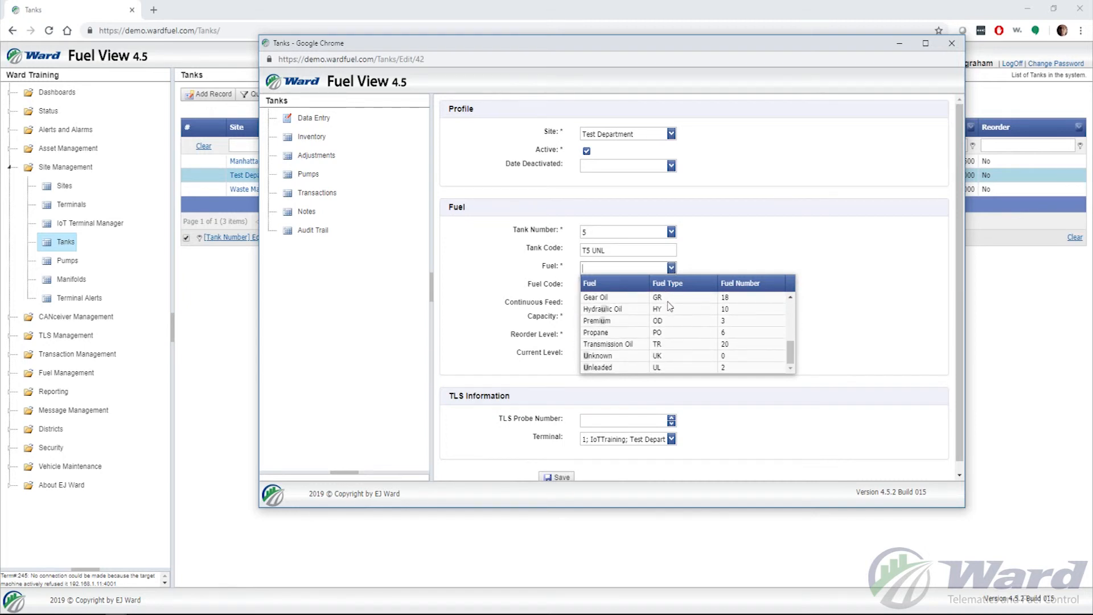
{"action": "left_click", "coordinate": [608, 369]}
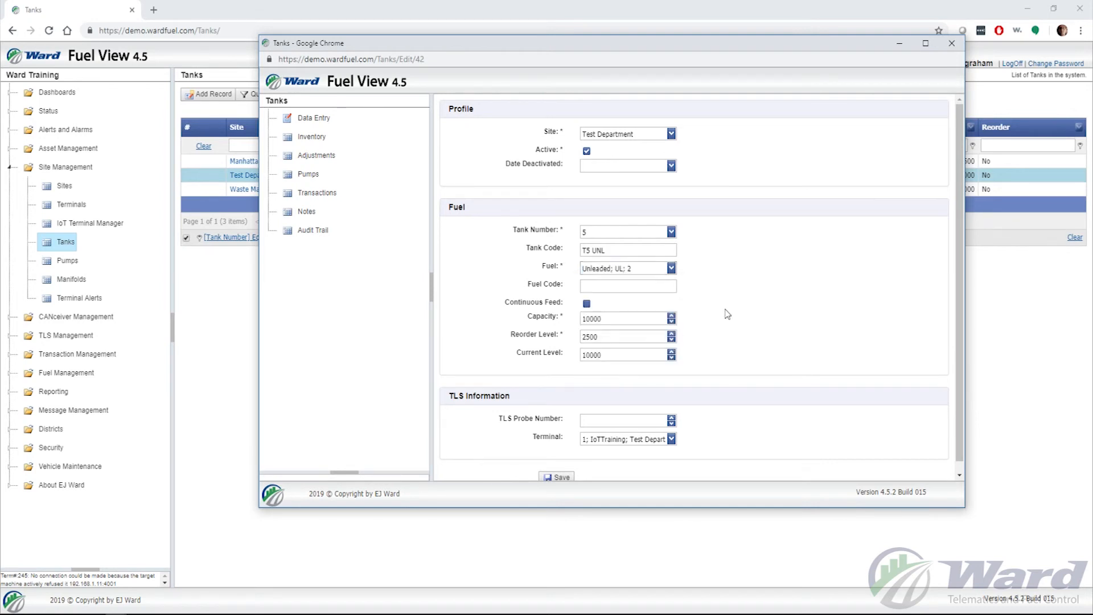
Save the edited Test Department tank record and close it.
{"action": "scroll", "coordinate": [729, 316], "scroll_direction": "down", "scroll_amount": 1}
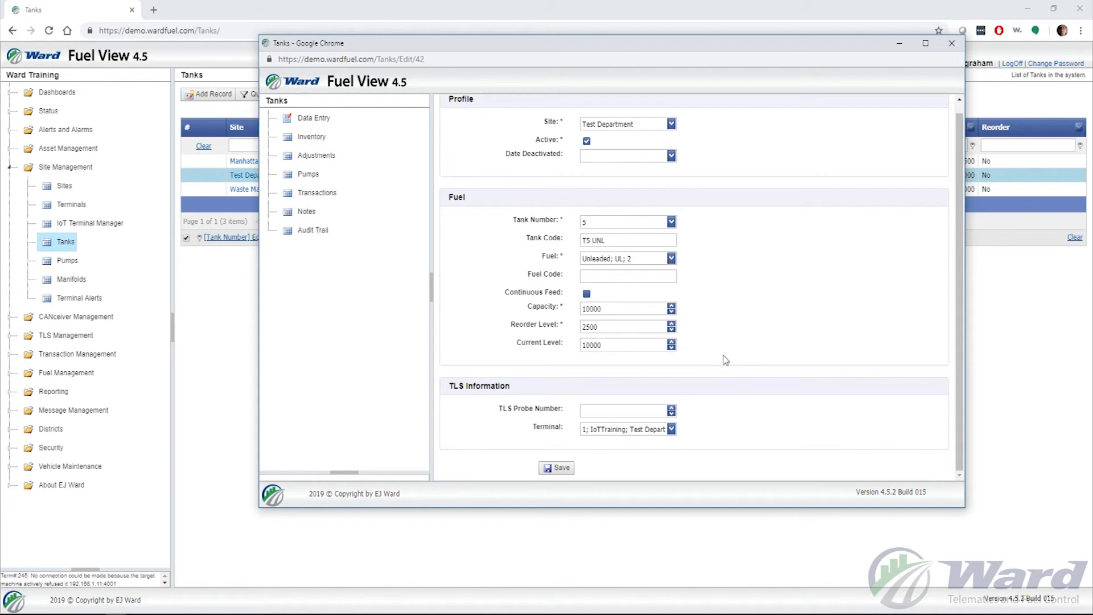
{"action": "left_click", "coordinate": [618, 309]}
{"action": "scroll", "coordinate": [708, 308], "scroll_direction": "up", "scroll_amount": 1}
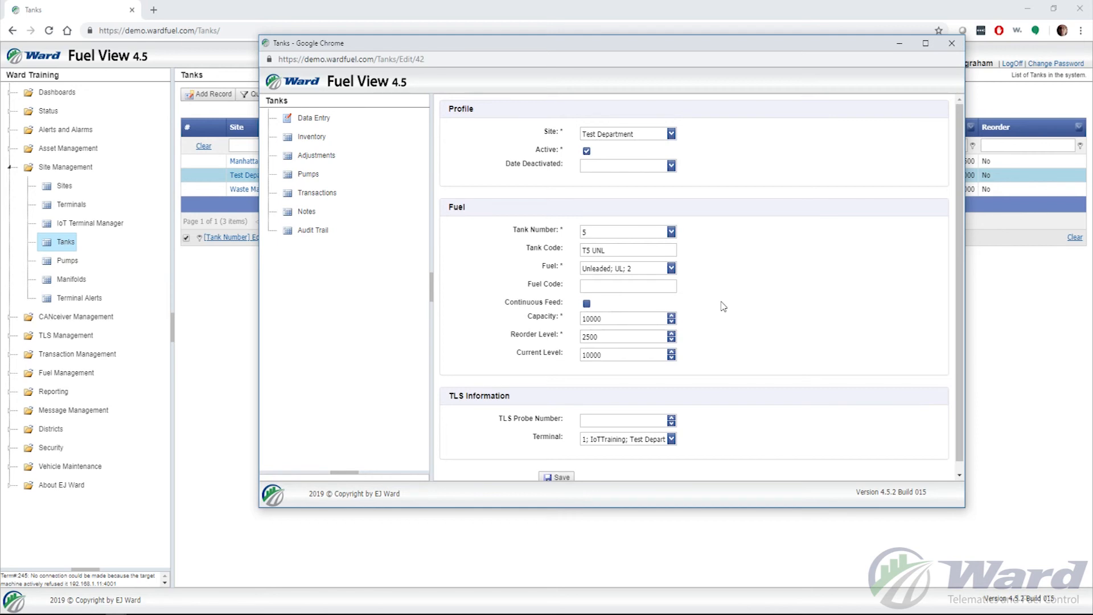
{"action": "scroll", "coordinate": [720, 311], "scroll_direction": "down", "scroll_amount": 1}
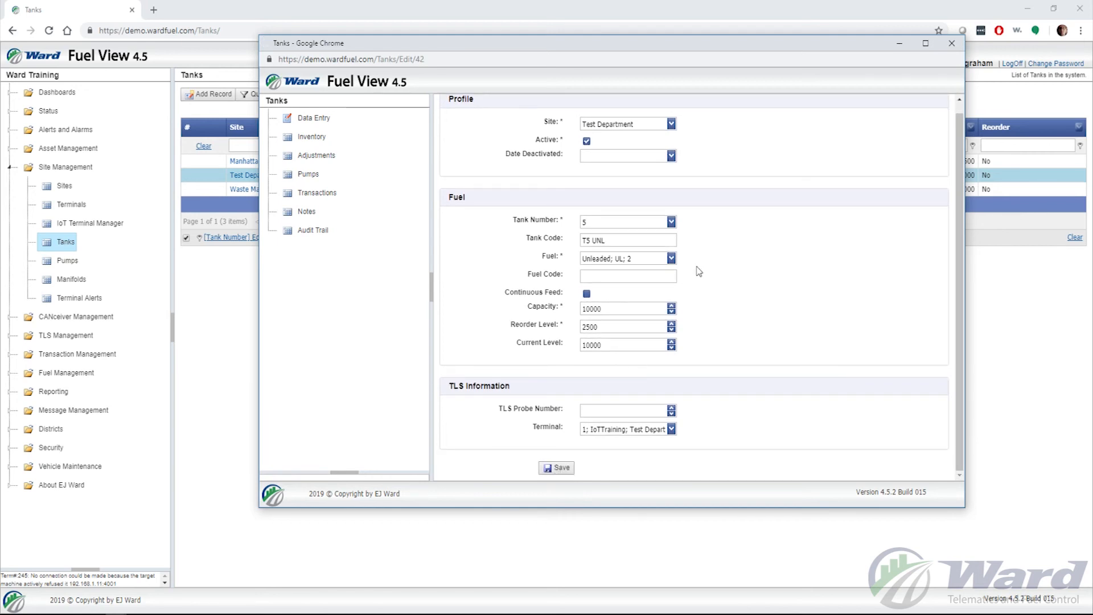
{"action": "key", "text": "Return"}
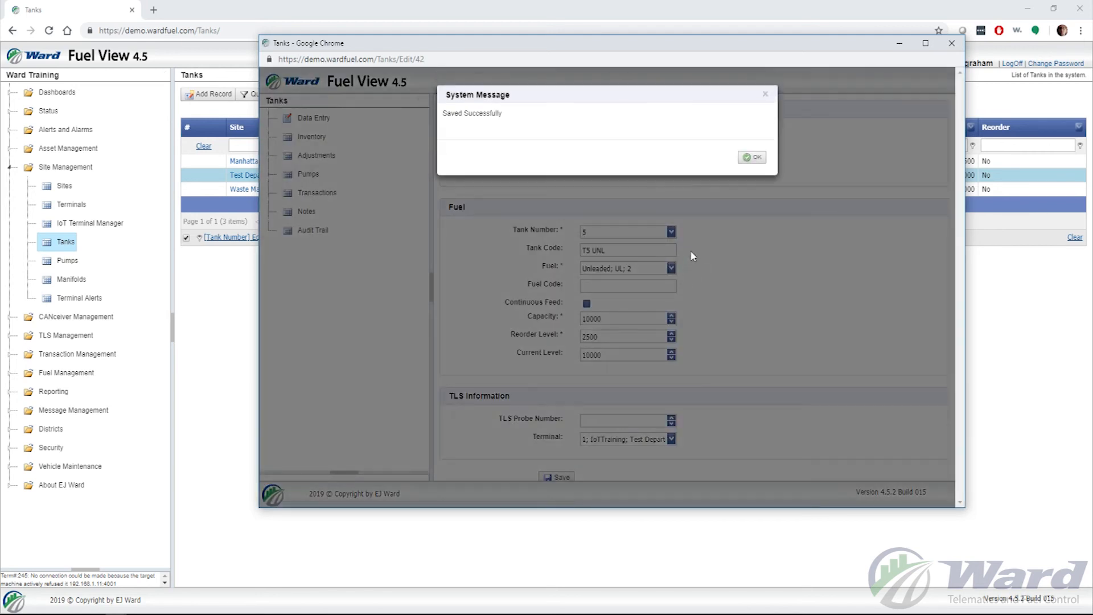
{"action": "left_click", "coordinate": [746, 160]}
{"action": "left_click", "coordinate": [949, 42]}
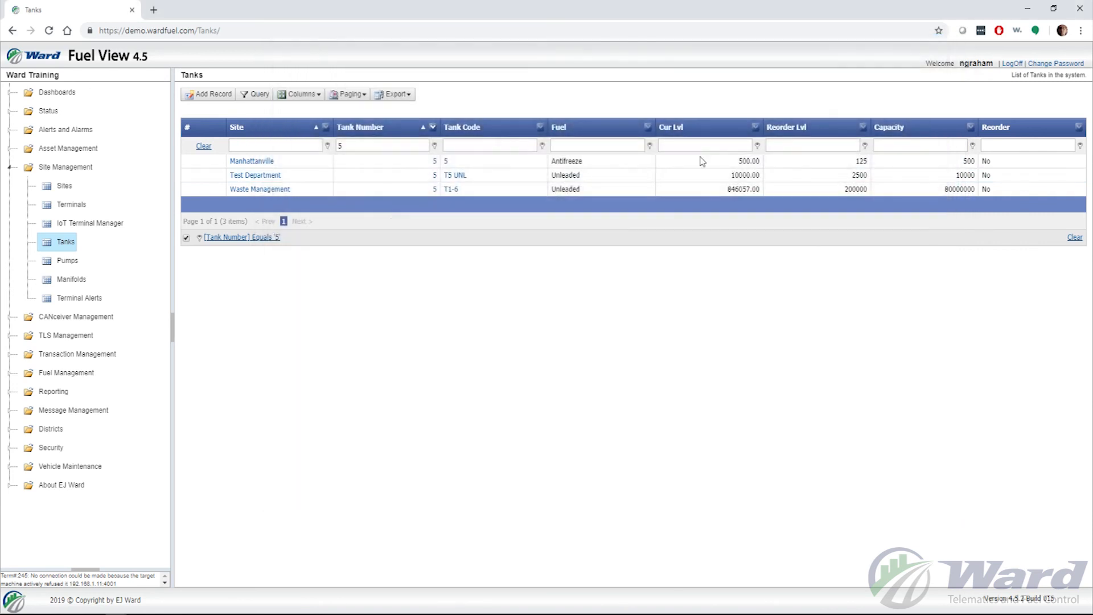